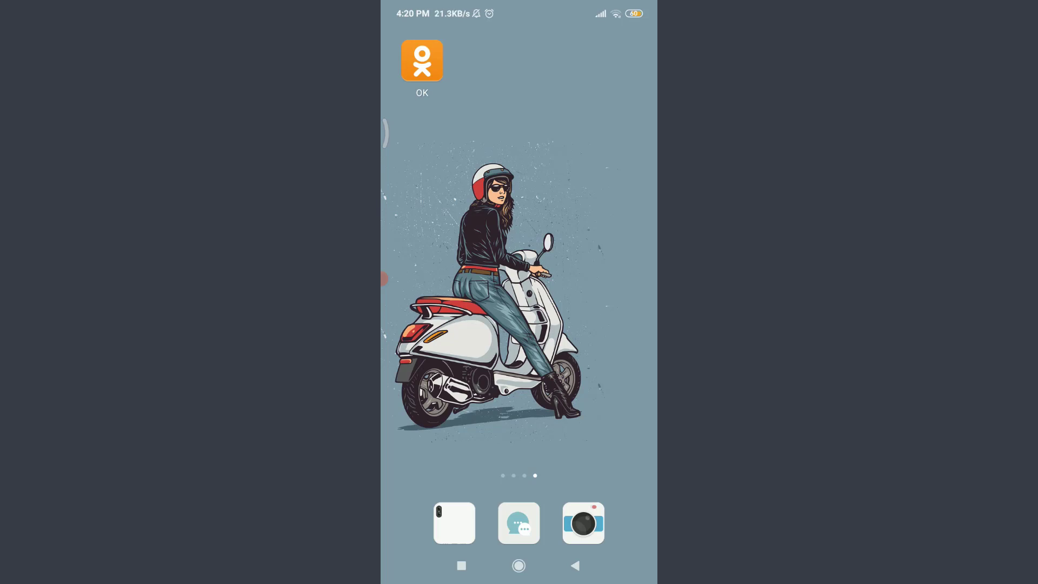
# - Launch OK from the home screen to reach its phone/e-mail and password sign-in page
pyautogui.click(421, 60)
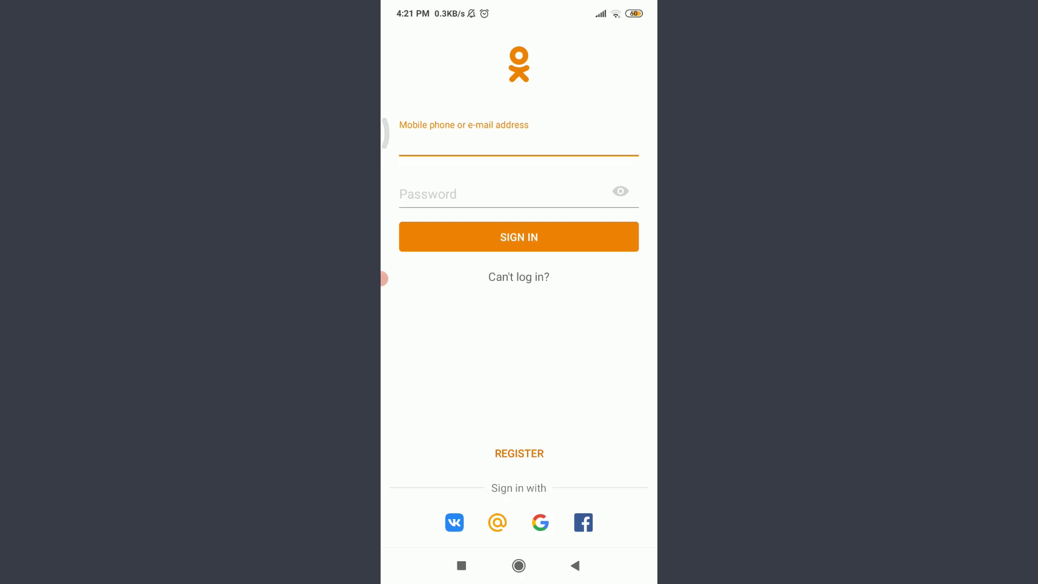
# - Choose Google as the sign-in method to bring up the Google account chooser
pyautogui.click(540, 523)
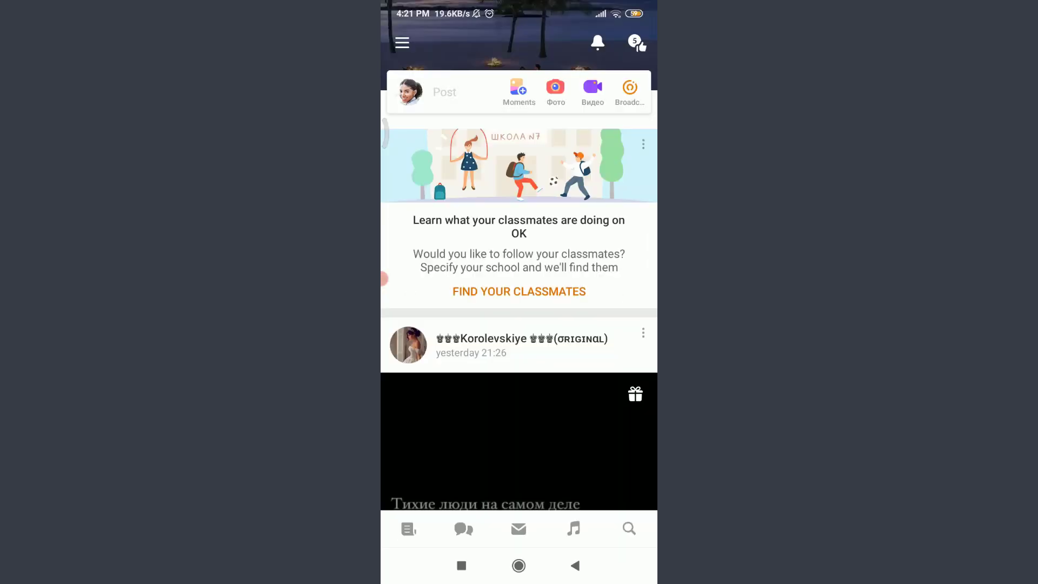
pyautogui.scroll(-10, 519, 325)
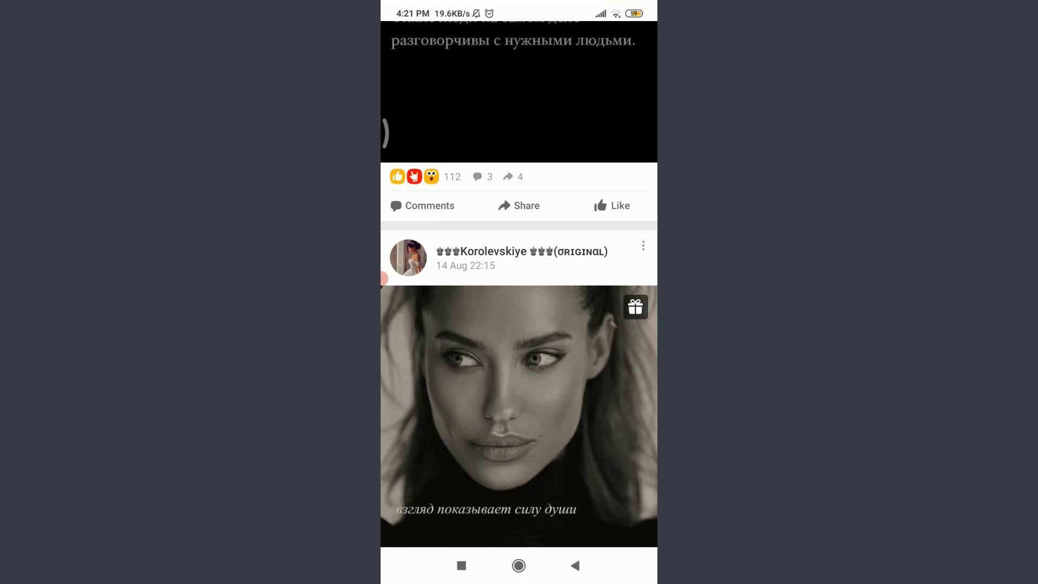
pyautogui.scroll(-5, 519, 325)
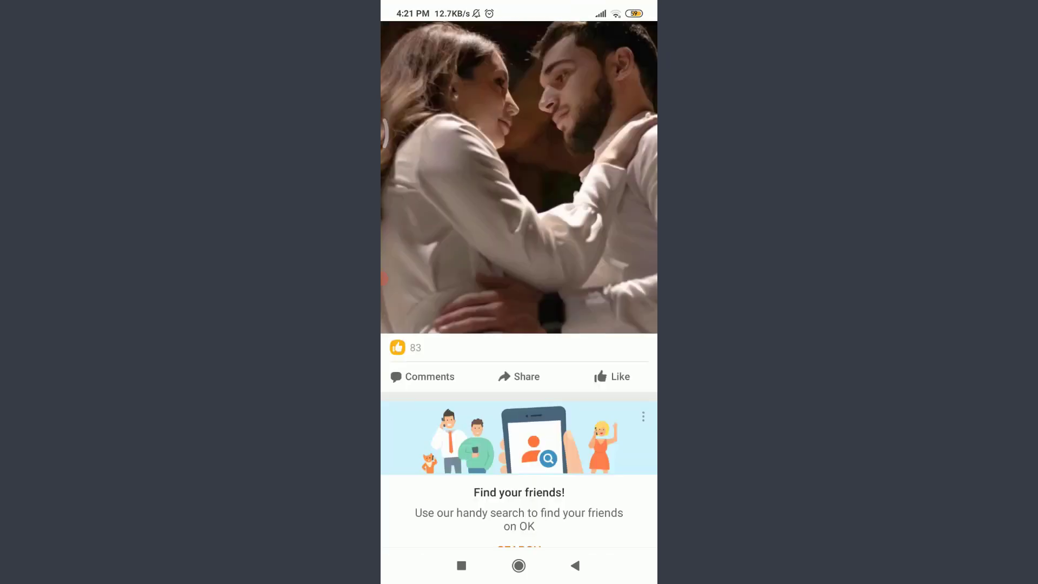
pyautogui.scroll(10, 519, 325)
pyautogui.scroll(3, 519, 324)
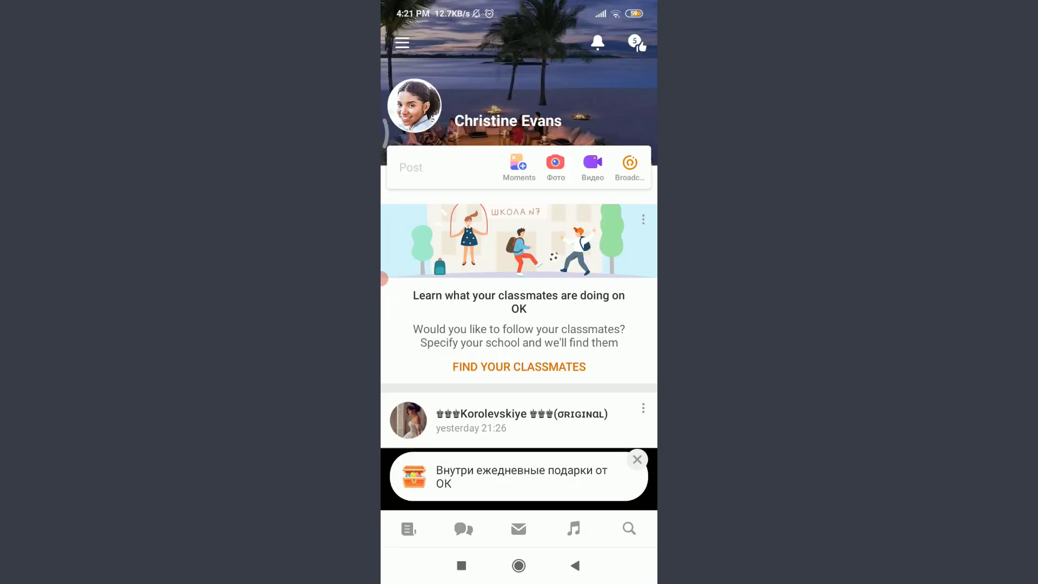